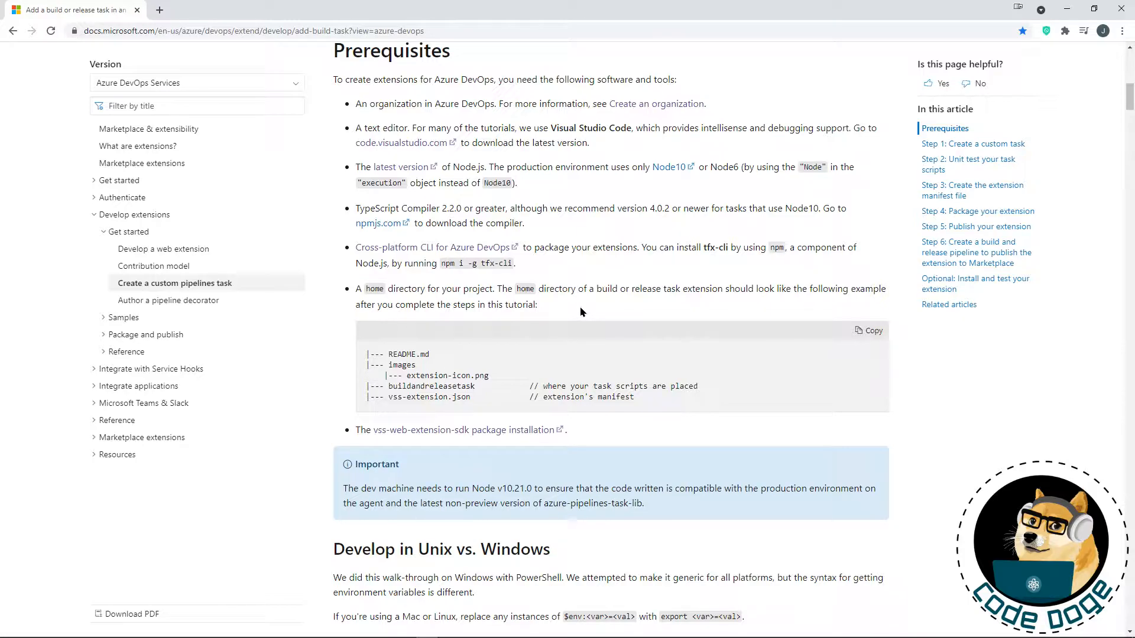
pyautogui.scroll(1, 536, 328)
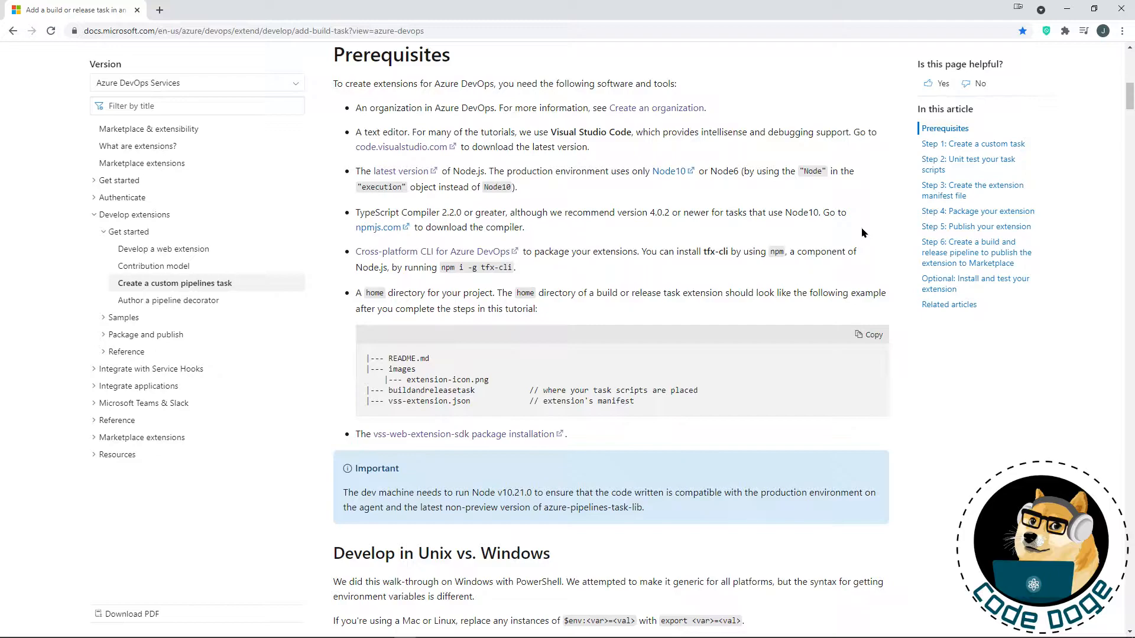
pyautogui.scroll(-1, 473, 153)
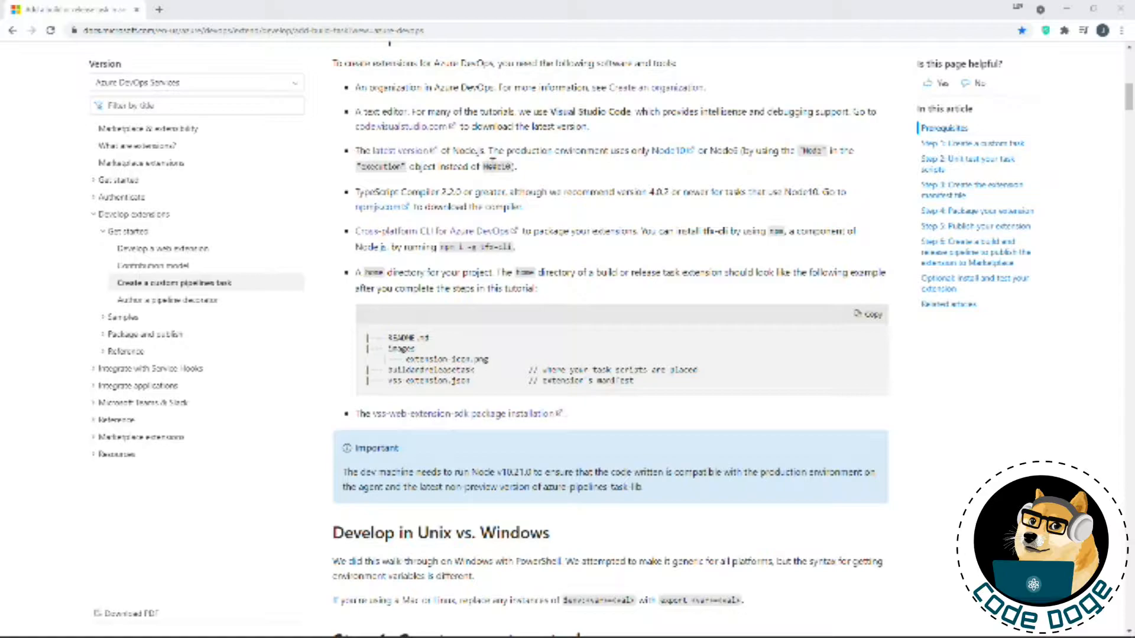
# Step: Load the Node.js homepage (nodejs.org/en) in the Node.js downloads tab
pyautogui.rightClick(443, 149)
pyautogui.click(454, 161)
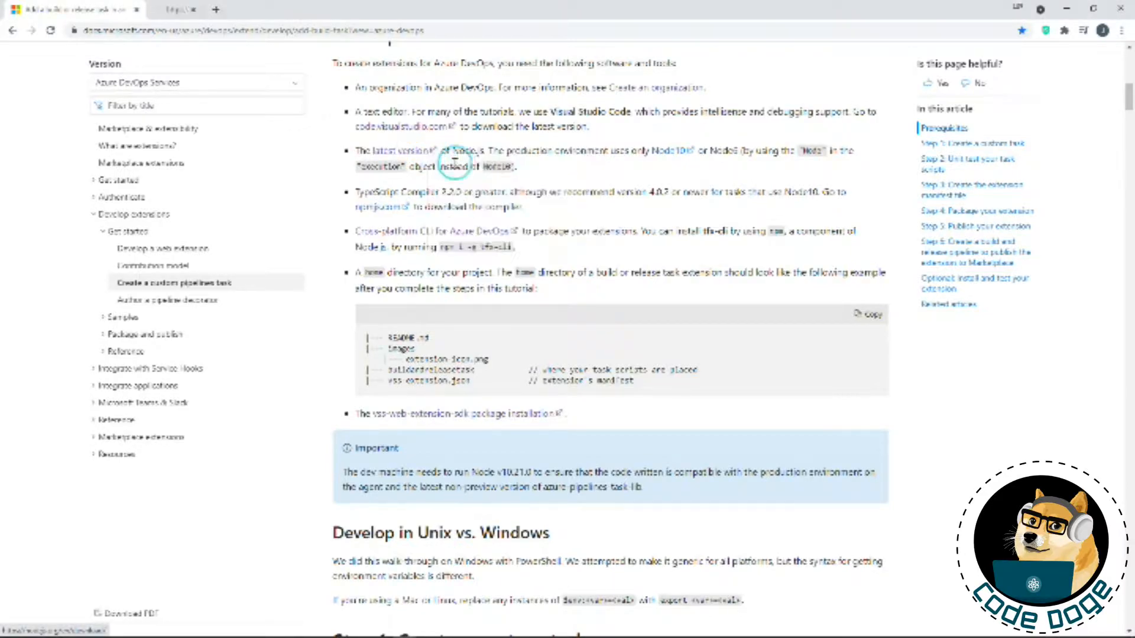
pyautogui.click(216, 9)
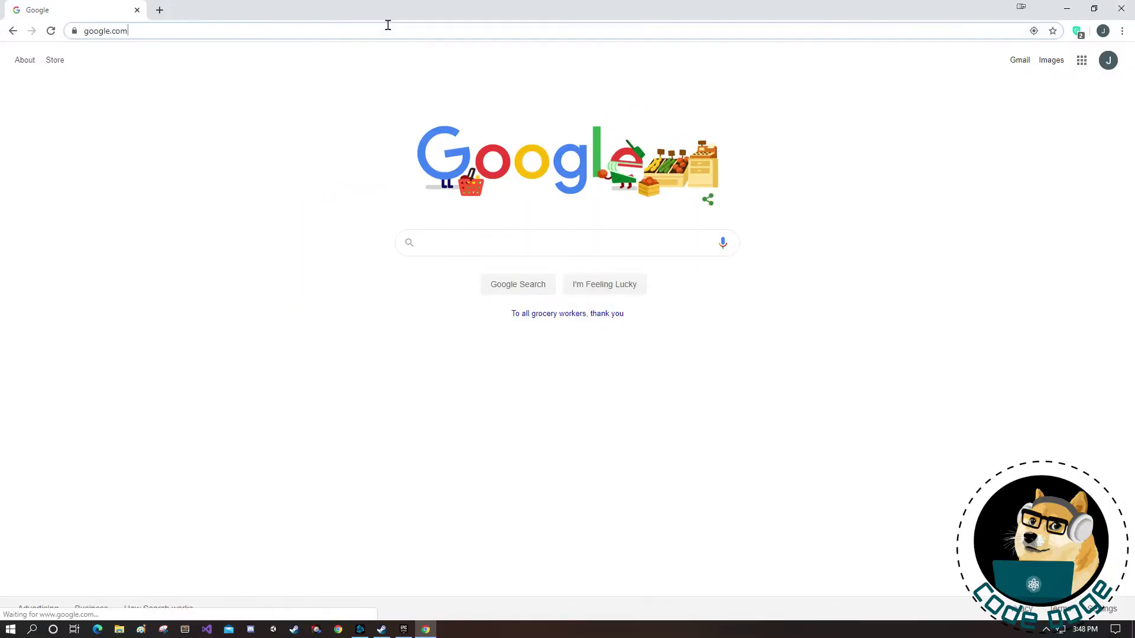
pyautogui.click(387, 25)
pyautogui.write('https://nodejs.org/en/')
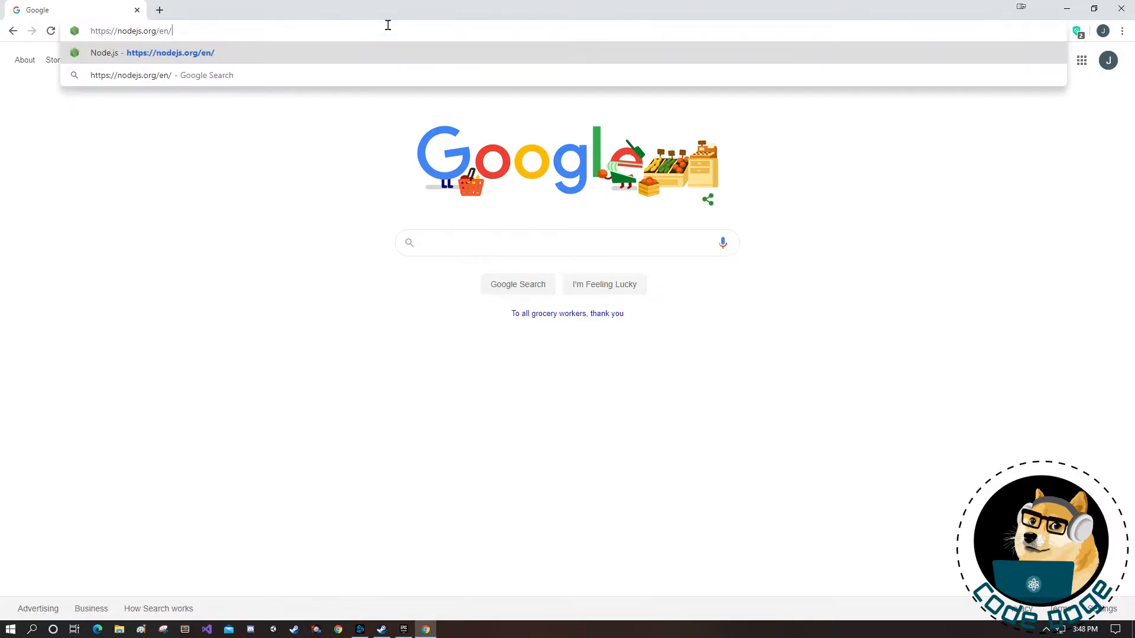
pyautogui.press('Return')
# Step: Download the 12.16.2 LTS Windows installer and show it in its folder
pyautogui.click(497, 256)
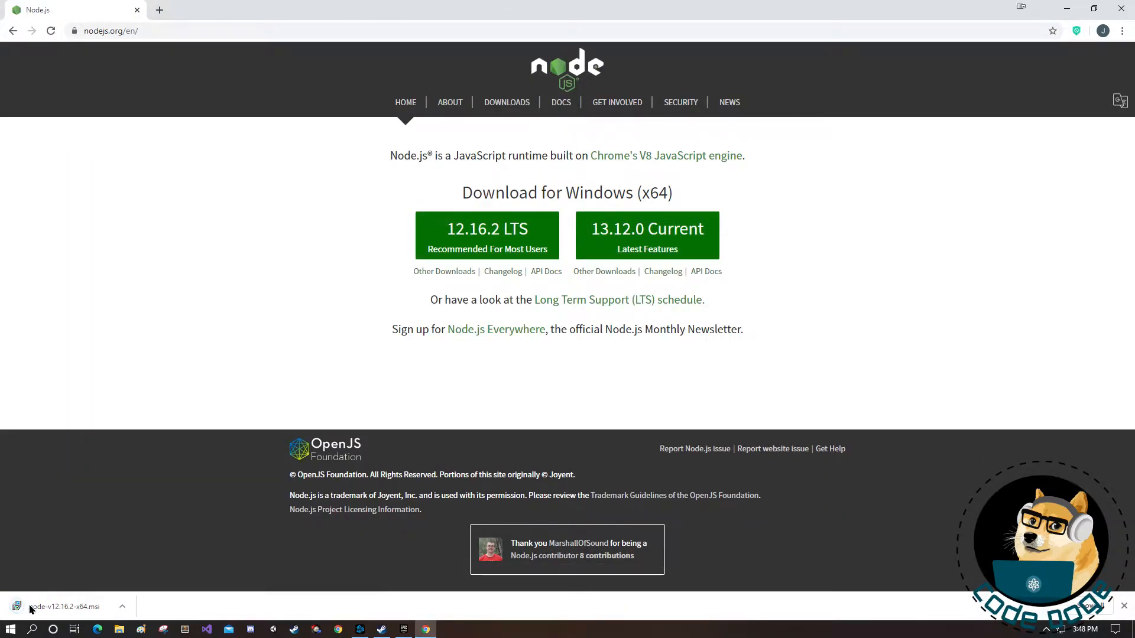
pyautogui.click(122, 607)
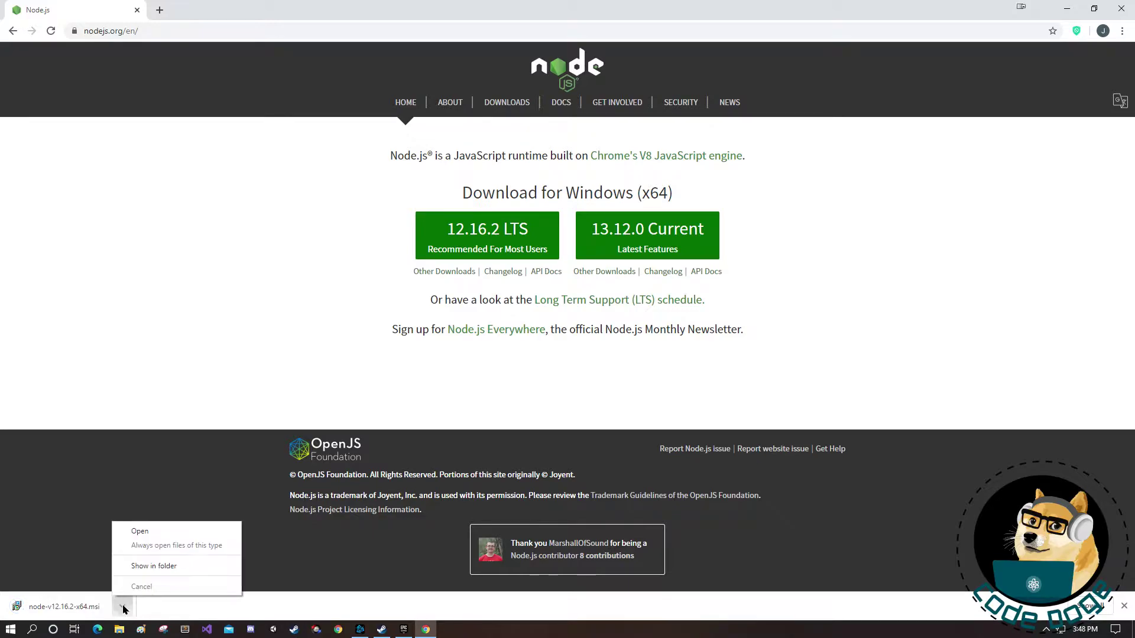
pyautogui.click(139, 568)
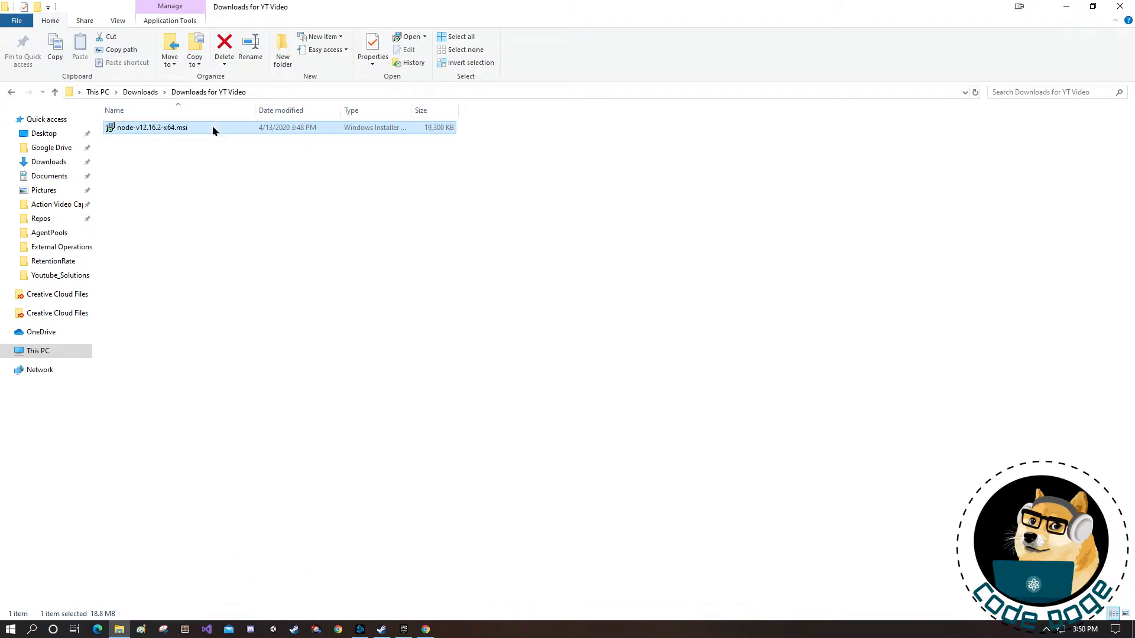
# Step: Launch the Node.js msi, accept the license, and keep the default install folder and features
pyautogui.doubleClick(213, 131)
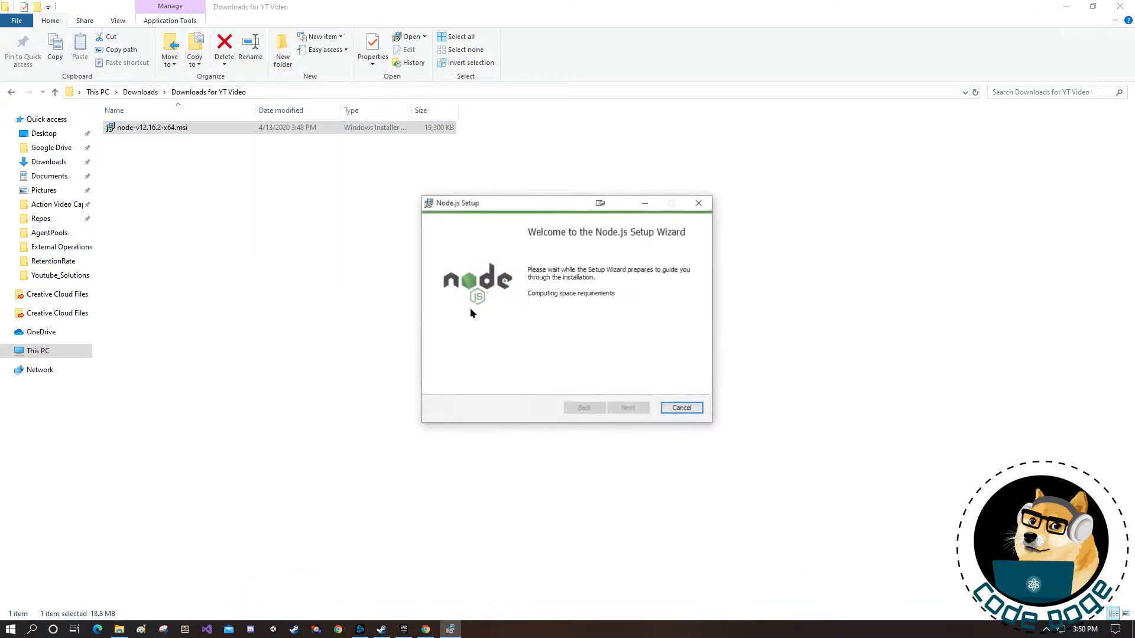
pyautogui.click(627, 410)
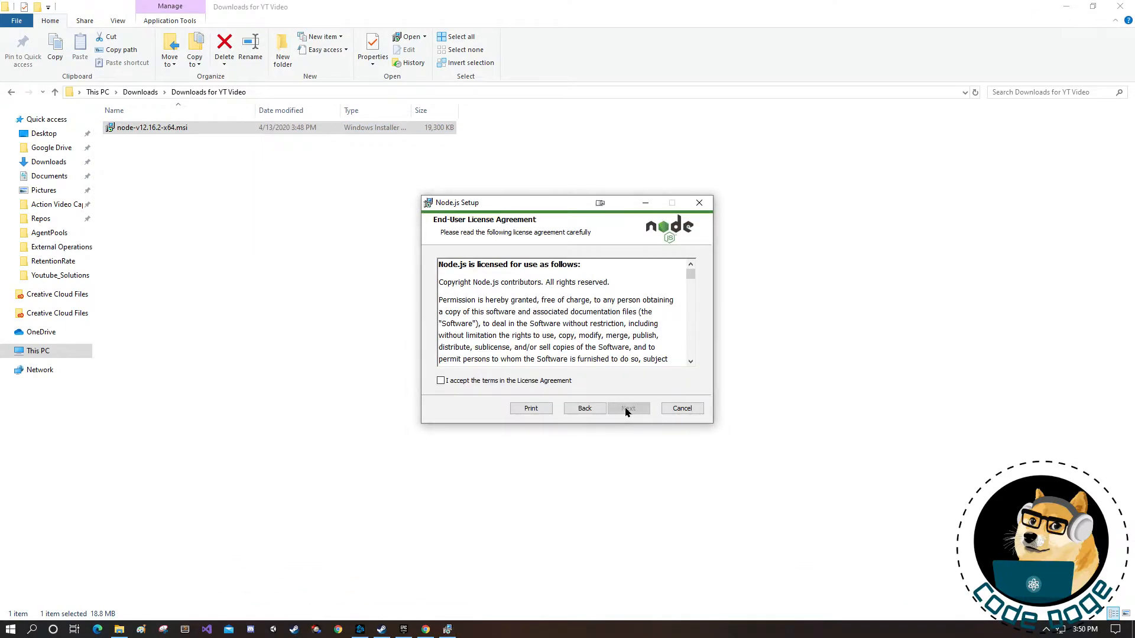
pyautogui.click(474, 382)
pyautogui.click(629, 409)
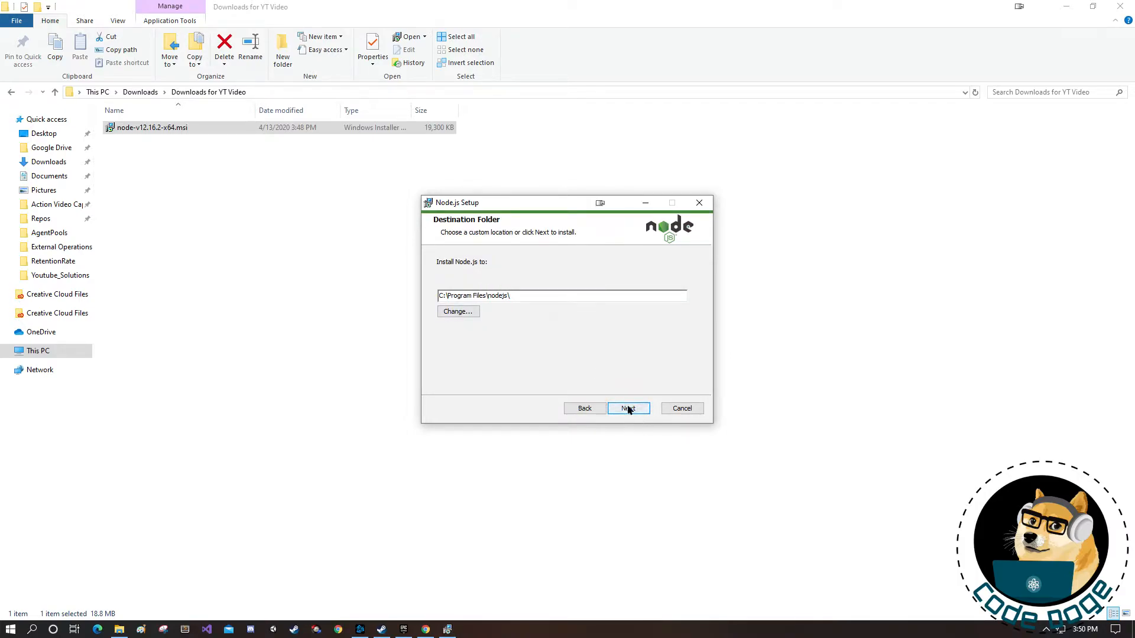
pyautogui.click(628, 410)
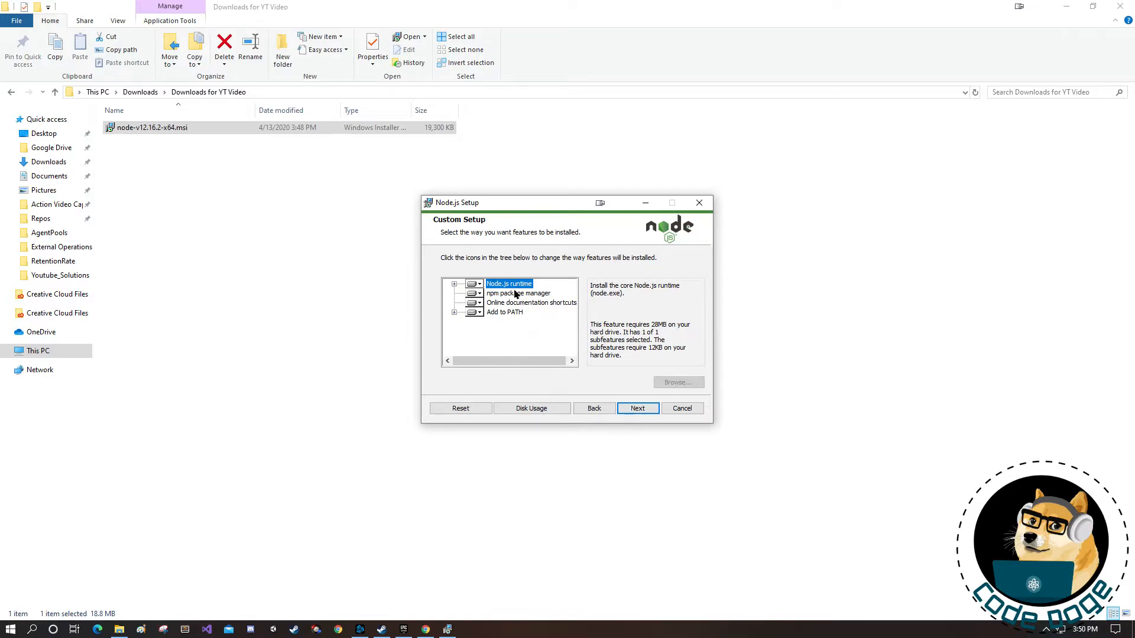
pyautogui.click(637, 410)
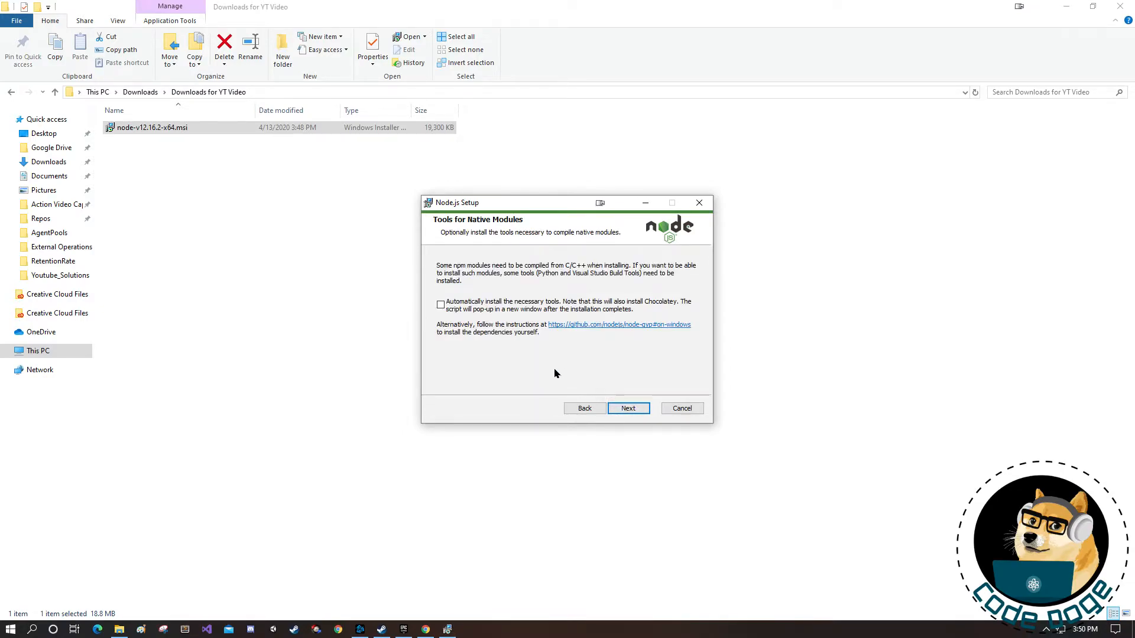
# Step: Leave native module tools unchecked, start the install and allow the UAC prompt
pyautogui.click(504, 311)
pyautogui.click(481, 307)
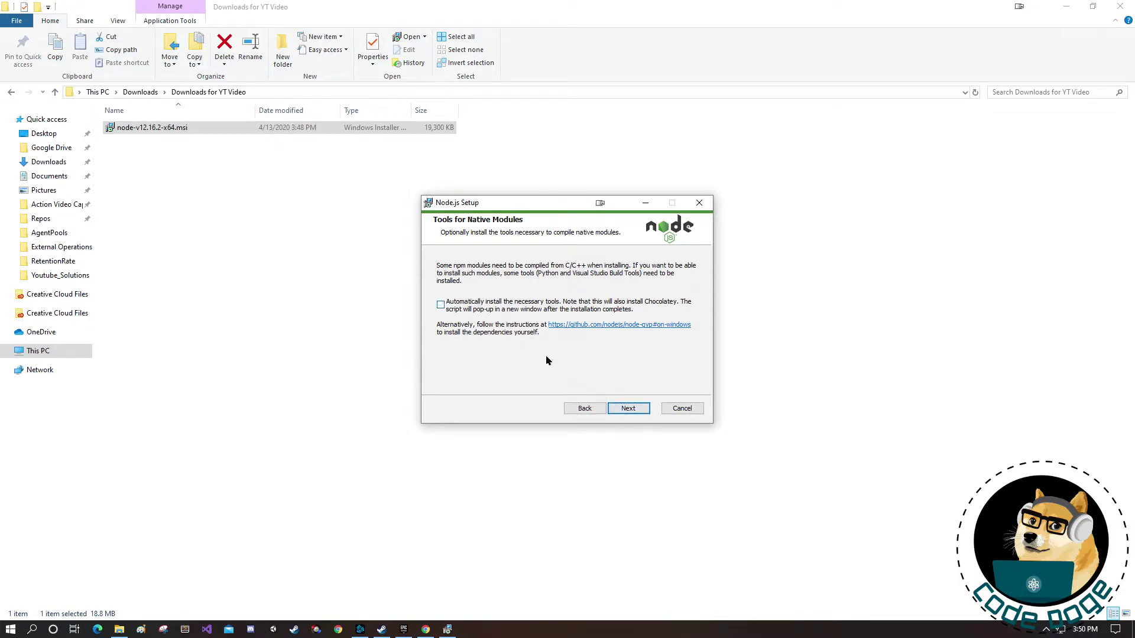
pyautogui.click(643, 409)
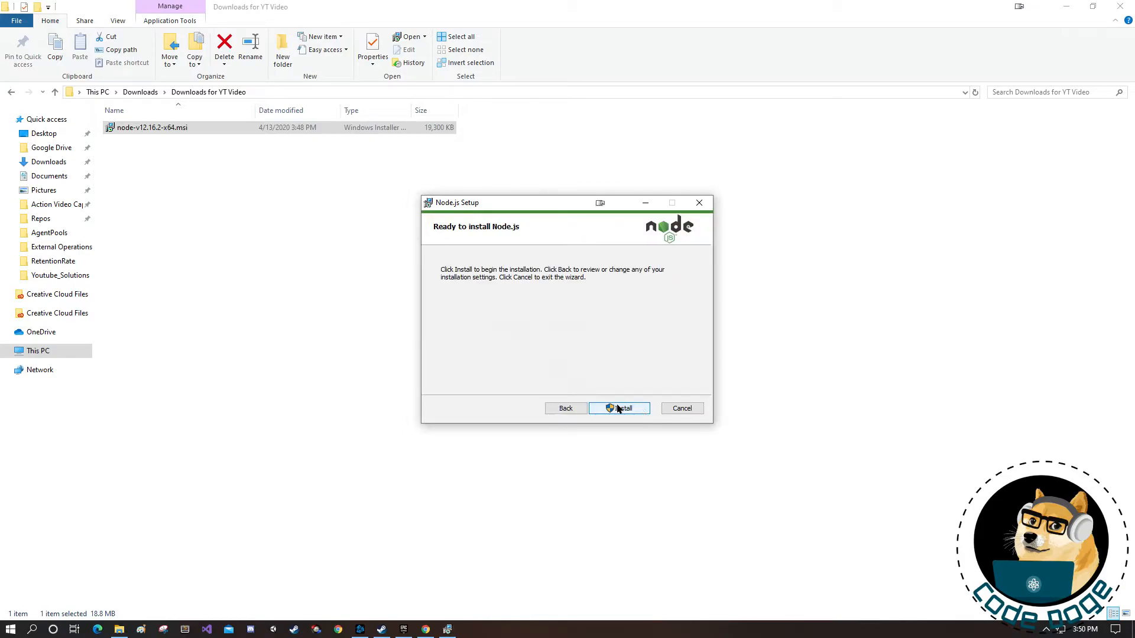
pyautogui.click(618, 407)
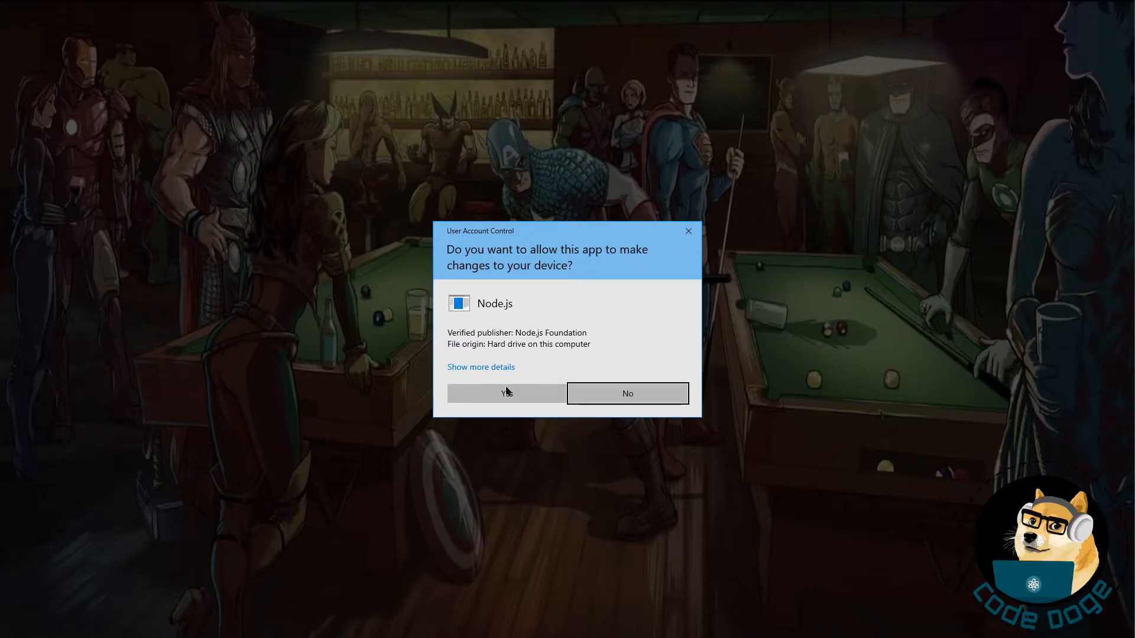
pyautogui.click(507, 390)
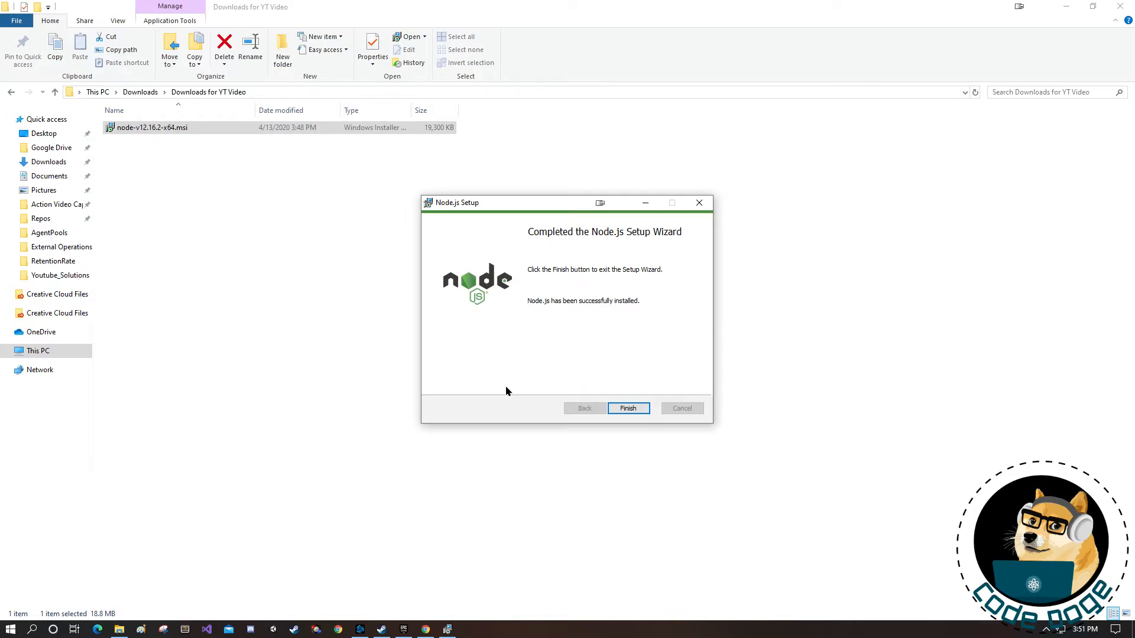
# Step: Finish the wizard and run node -v in Command Prompt, reporting v12.16.2
pyautogui.click(629, 412)
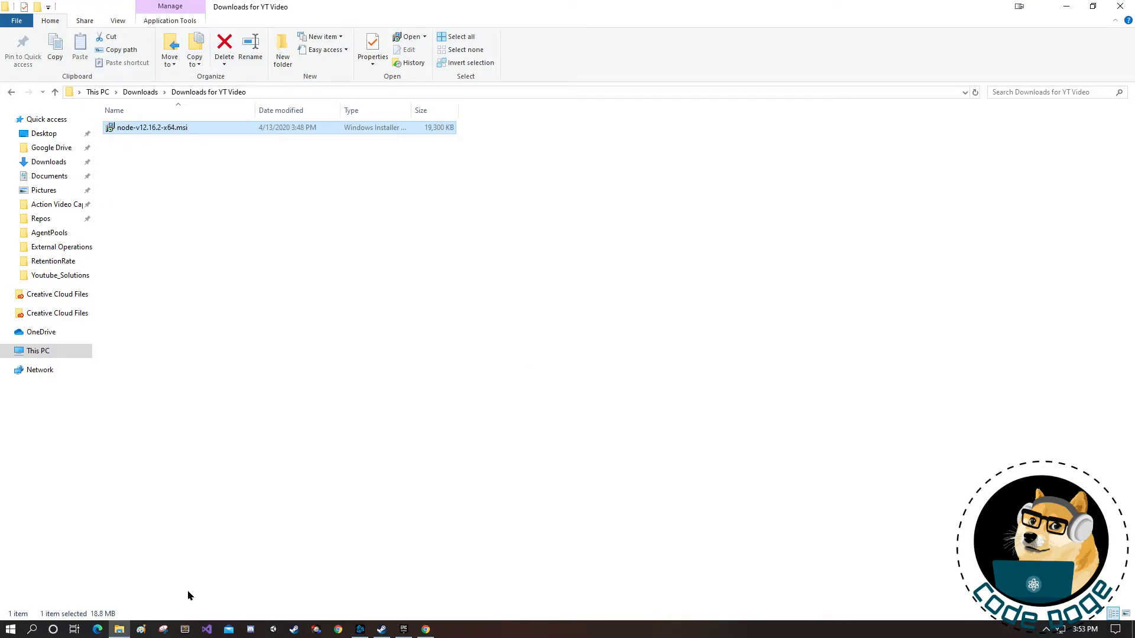
pyautogui.click(17, 631)
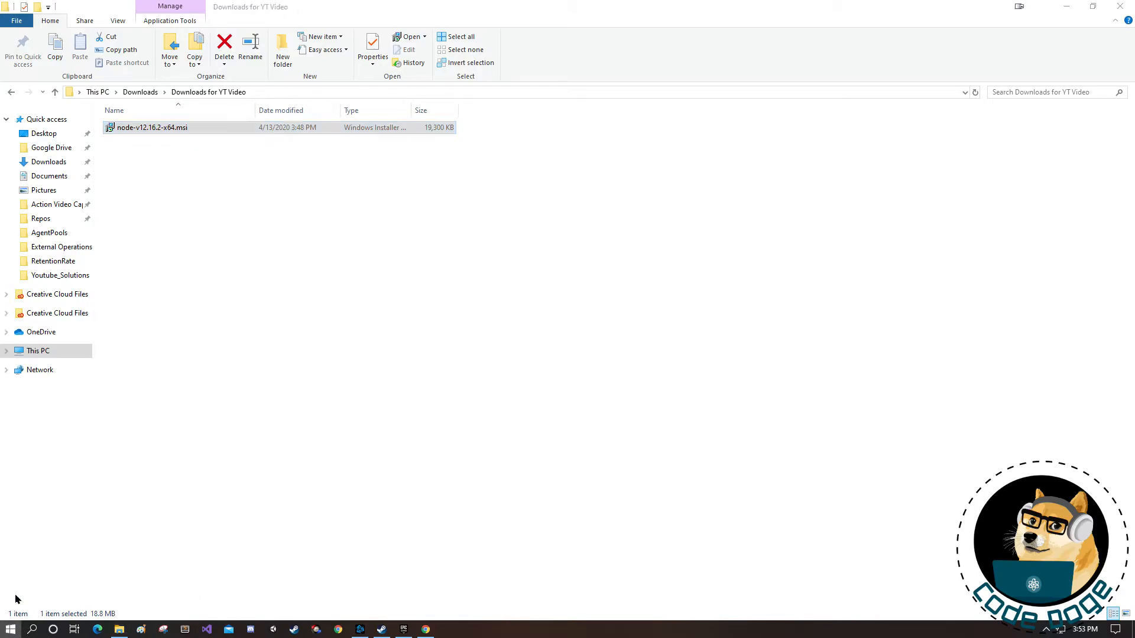
pyautogui.write('cmd')
pyautogui.press('Return')
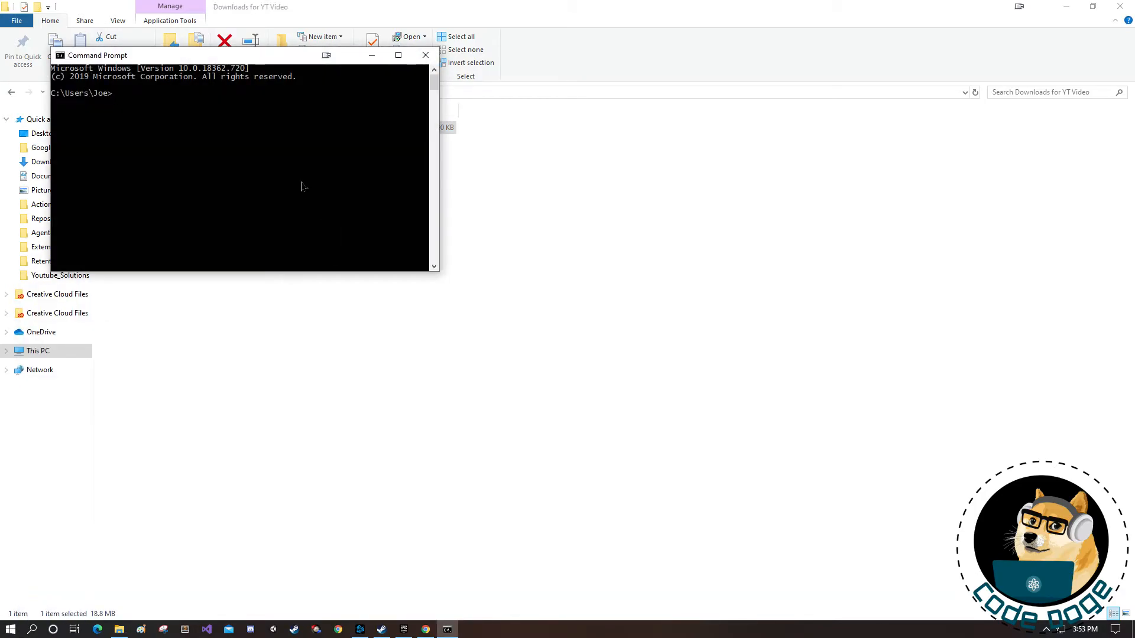
pyautogui.write('node -v')
pyautogui.press('Return')
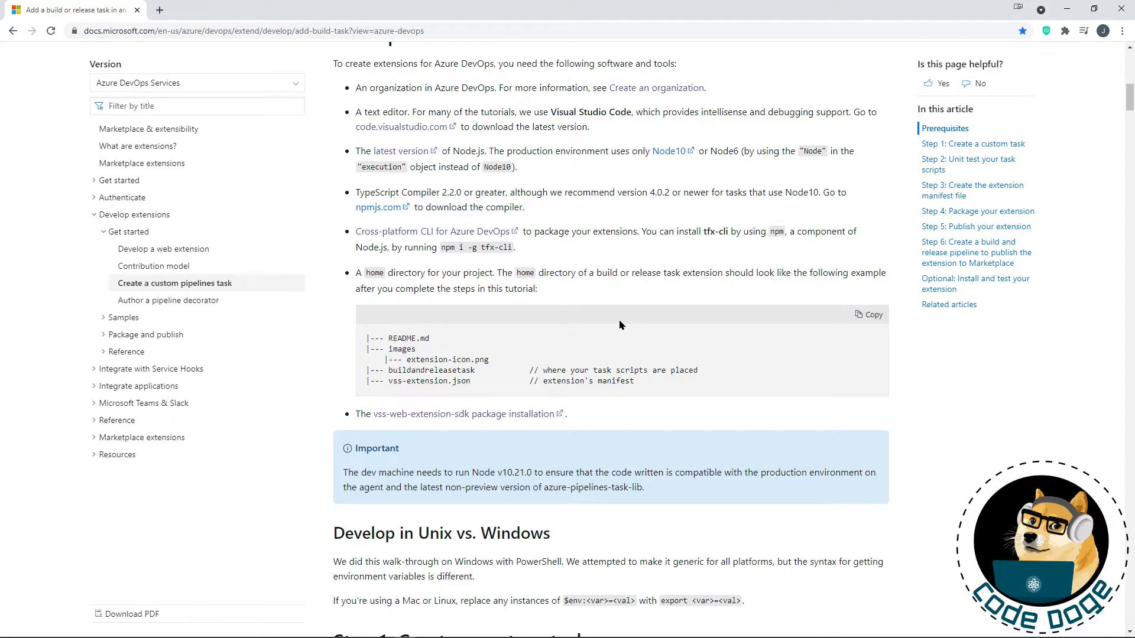
# Step: Open the Cross-platform CLI for Azure DevOps link in a new tab showing microsoft/tfs-cli on GitHub
pyautogui.rightClick(459, 234)
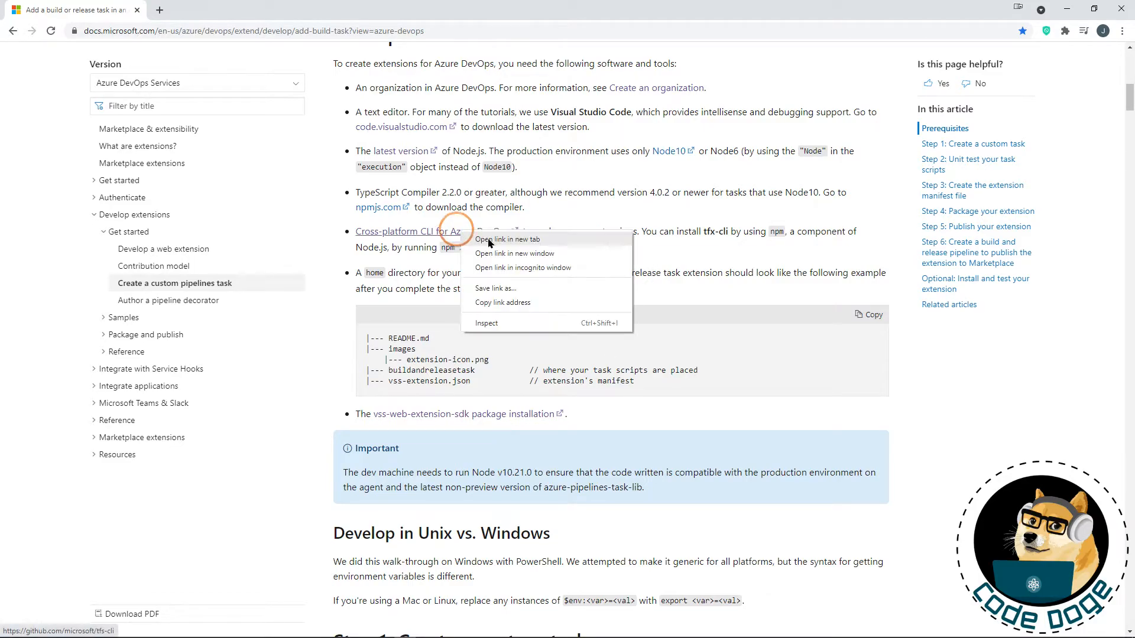
pyautogui.click(500, 236)
pyautogui.click(213, 9)
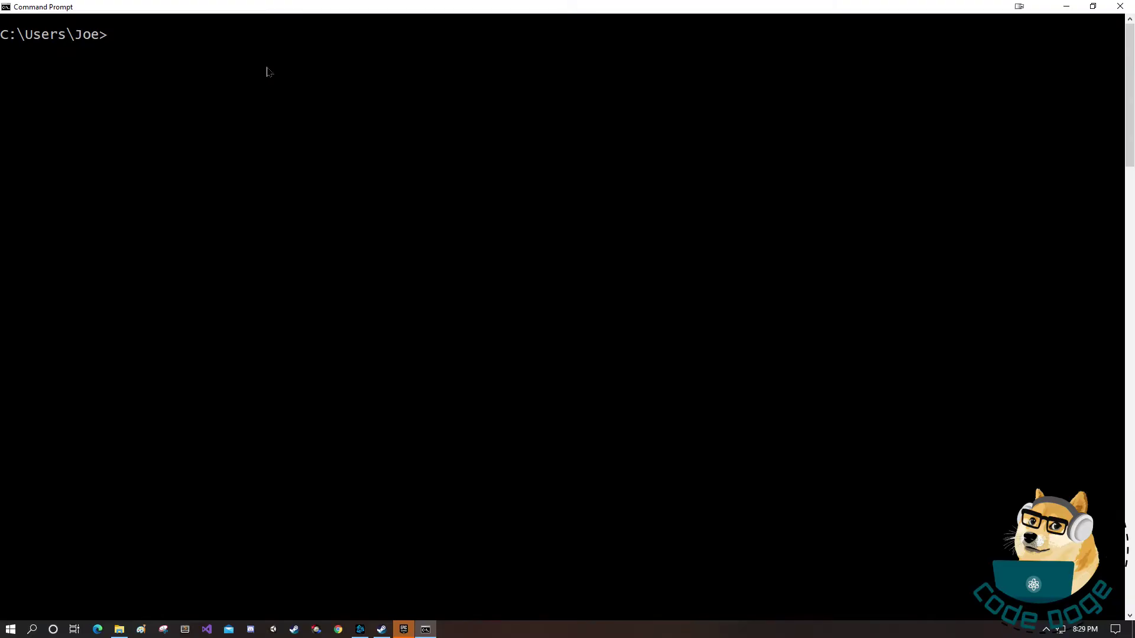
pyautogui.write('npm')
pyautogui.write(' install ')
pyautogui.write('-g tf')
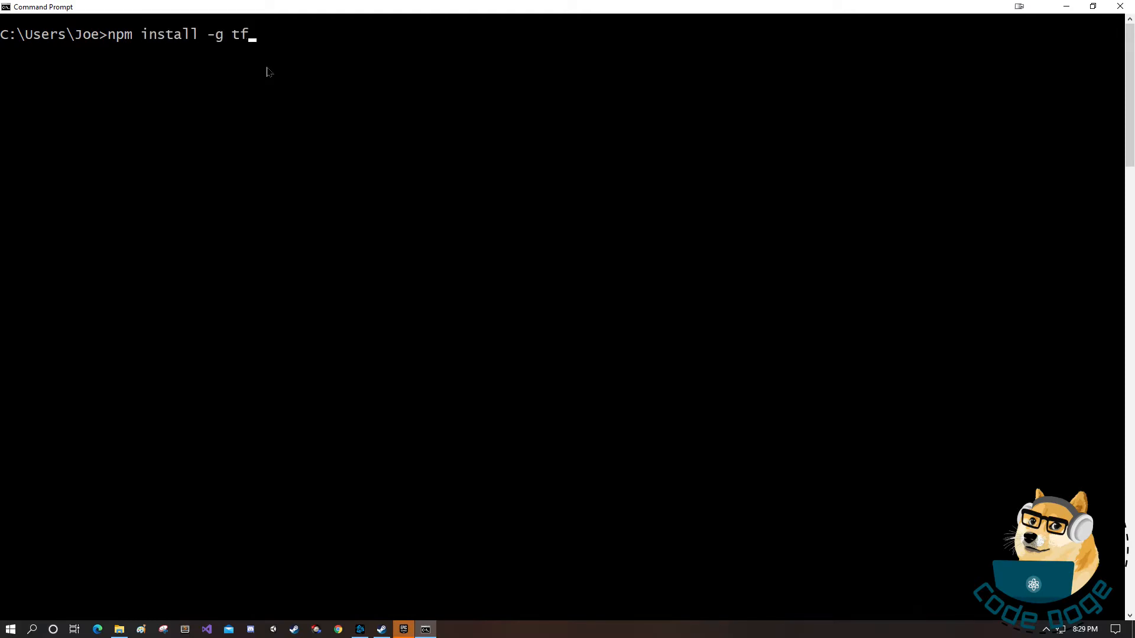
pyautogui.write('x-cli')
# Step: Run npm install -g tfx-cli to install the package globally
pyautogui.press('Return')
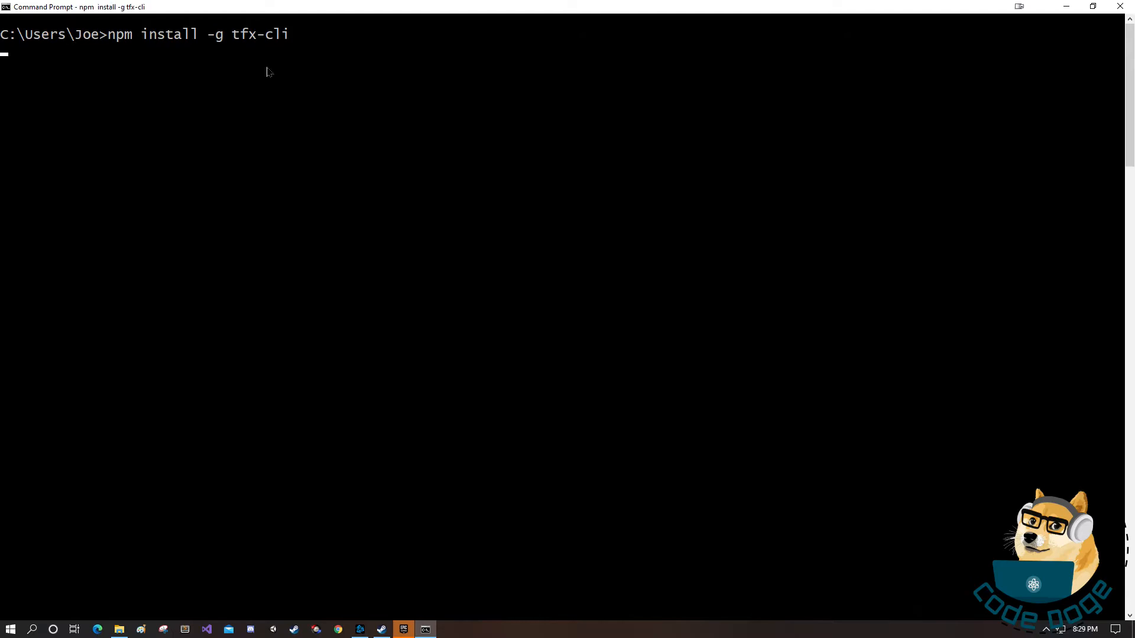